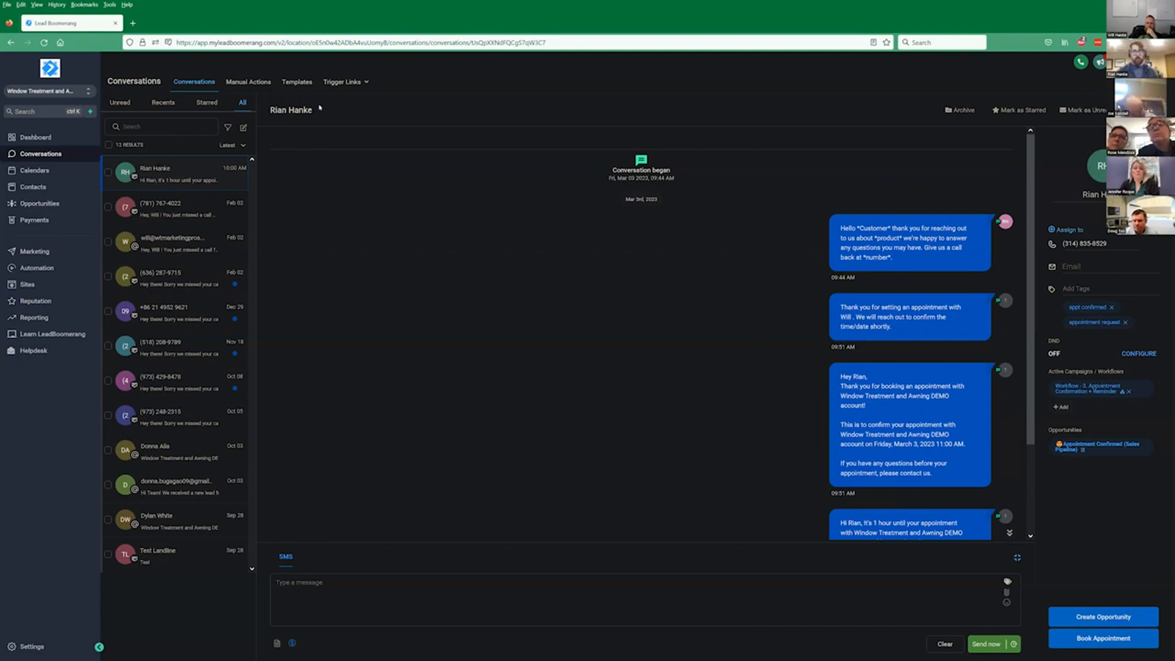
- Open the Test Email Template from the message templates, try adding the Google Review Link trigger link to its body, and close it unsaved
click(298, 82)
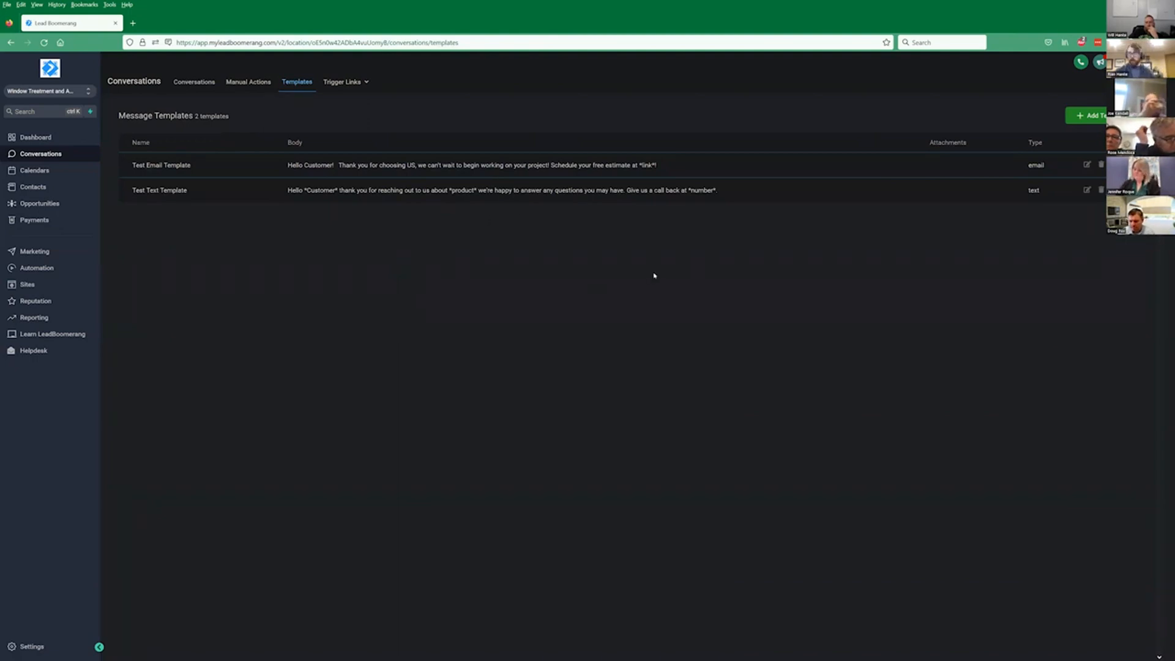
click(1087, 165)
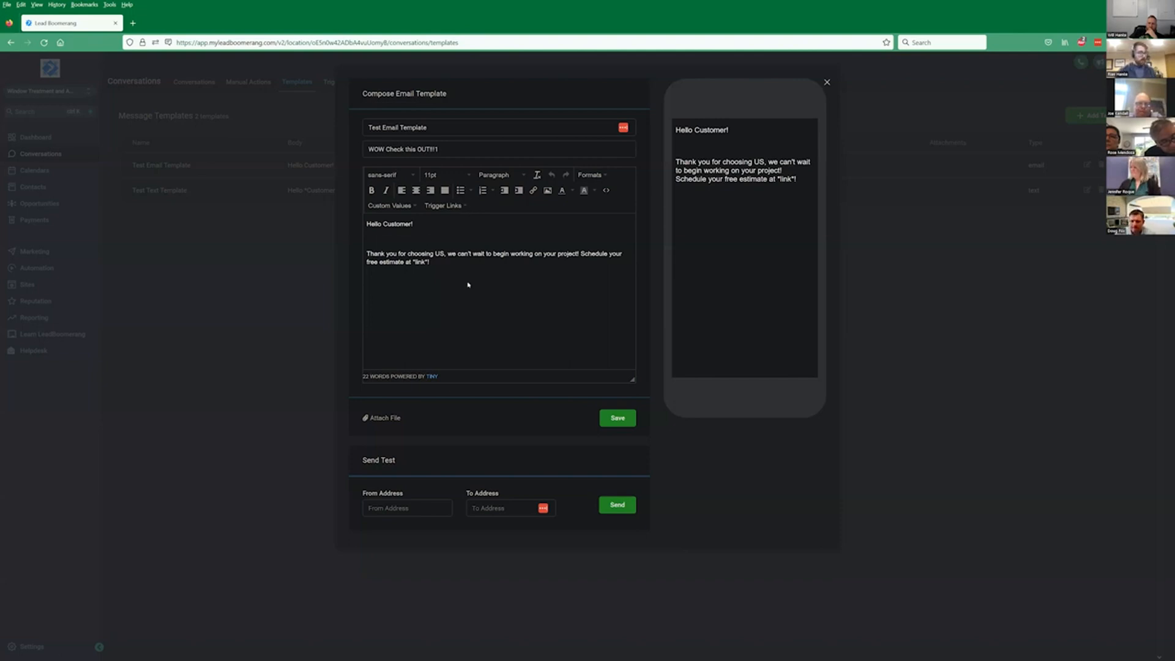
click(447, 206)
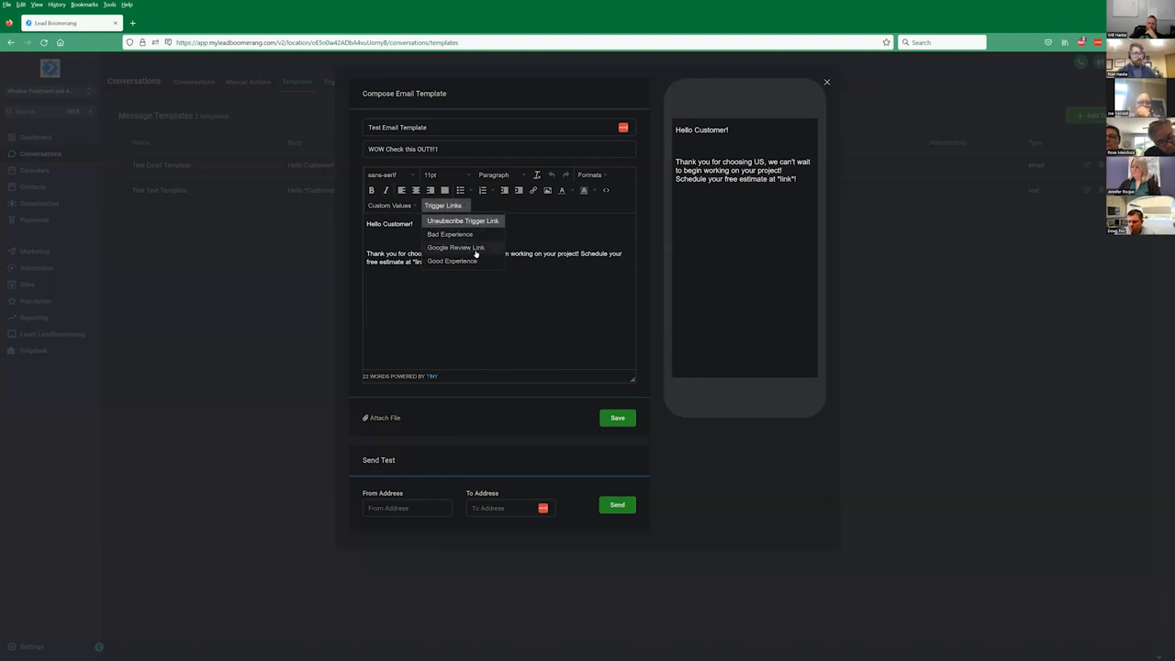
click(471, 248)
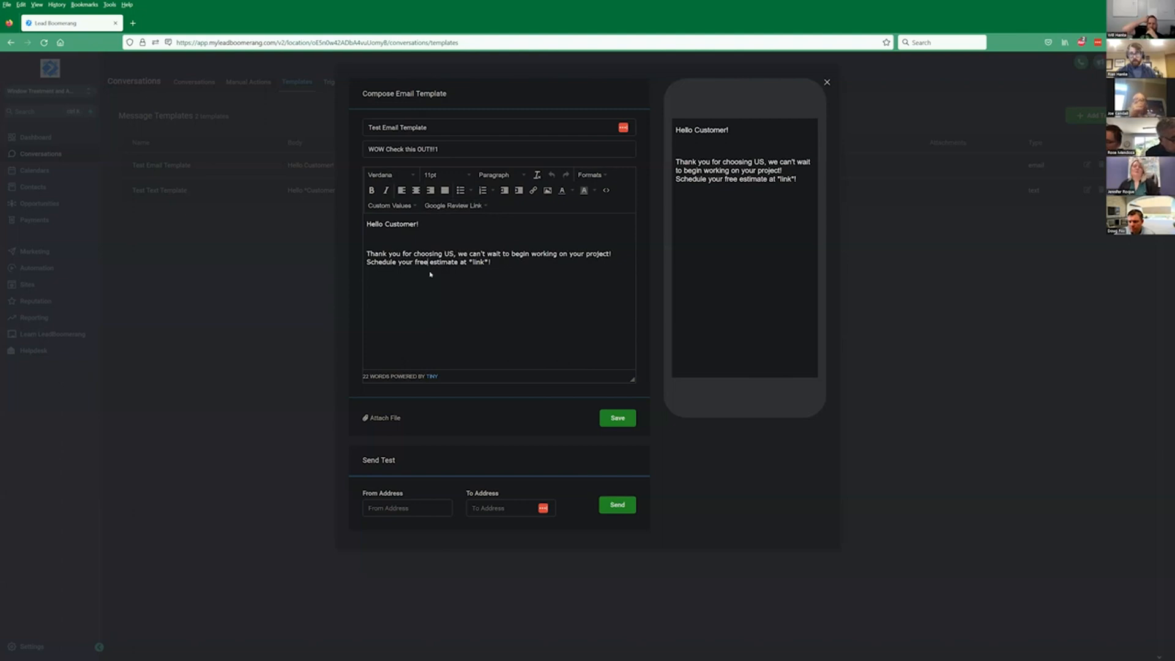
click(499, 262)
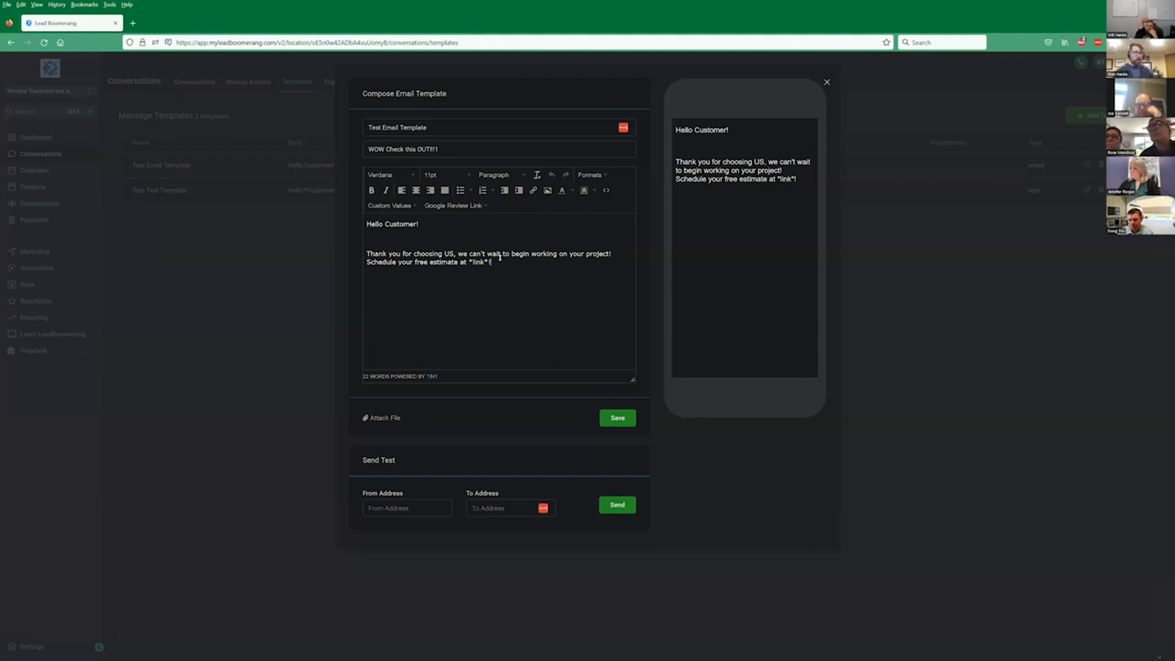
click(827, 82)
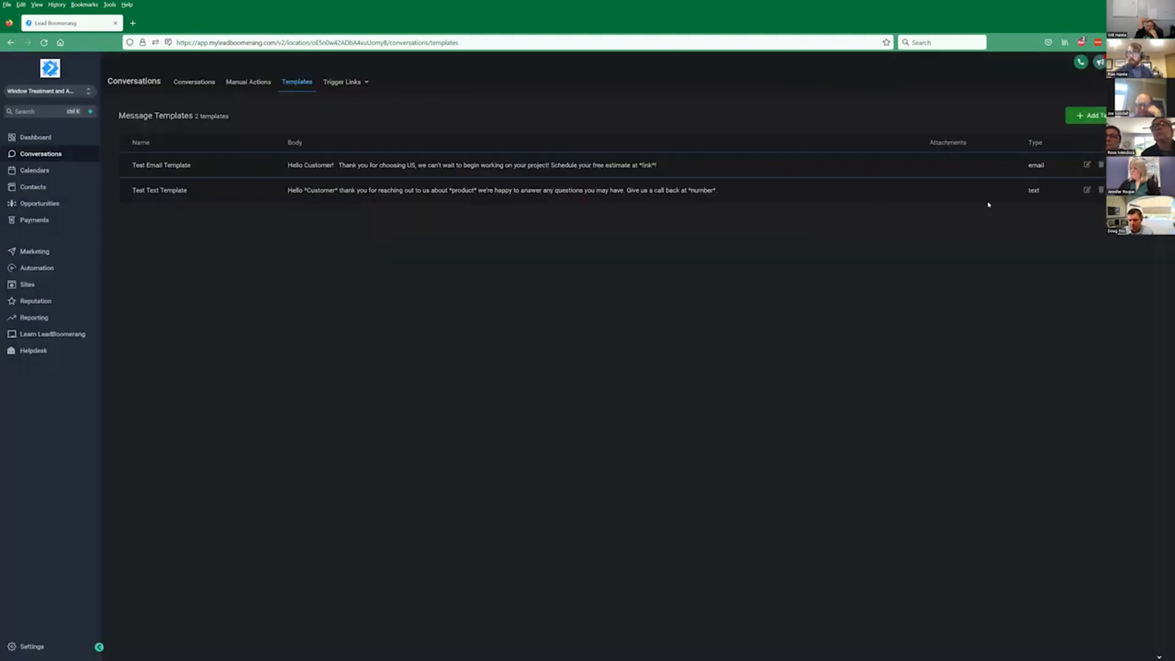
- Review the Test Text Template, including its test-send phone number field, and check the options for adding a template
click(1086, 190)
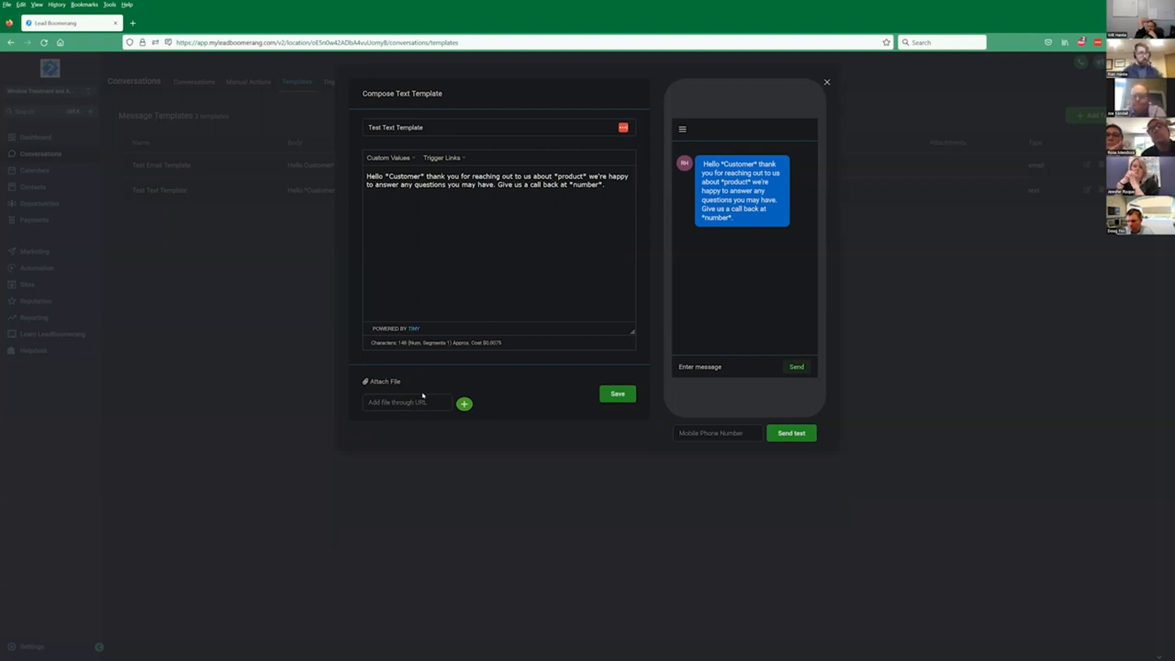
click(714, 434)
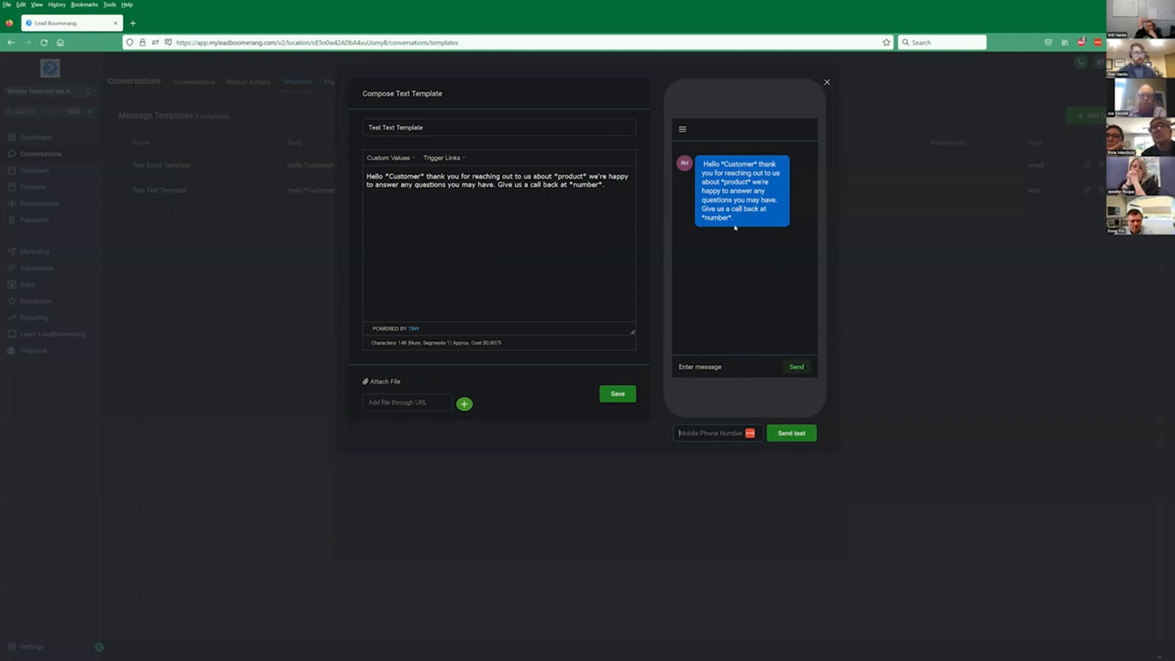
click(827, 82)
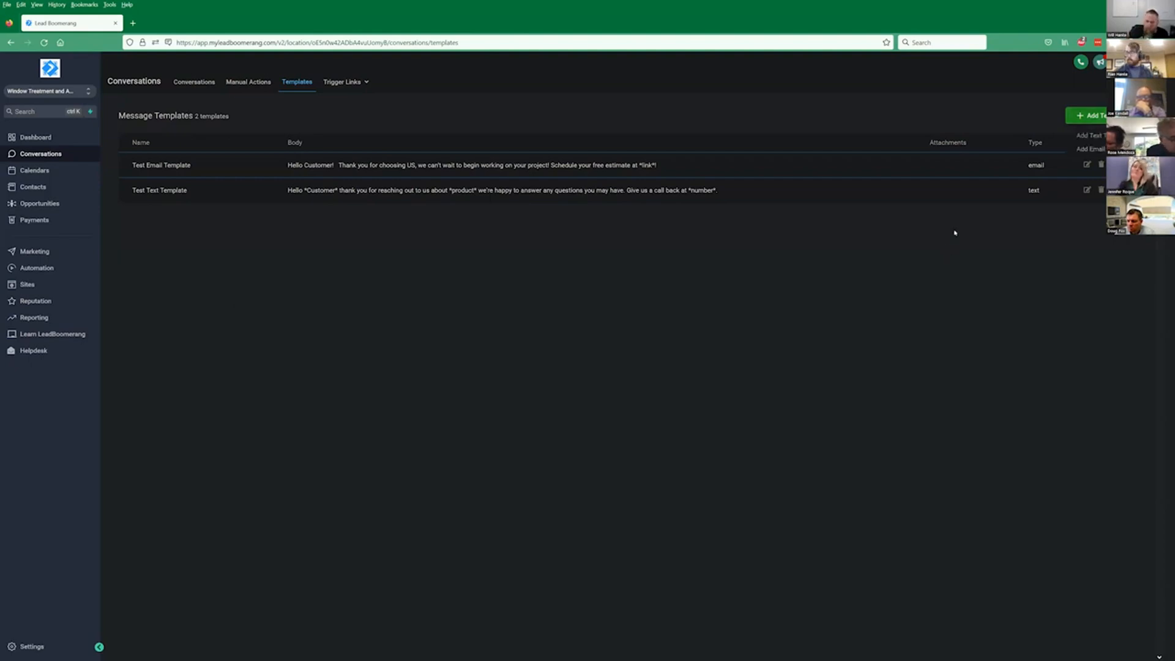
click(1087, 116)
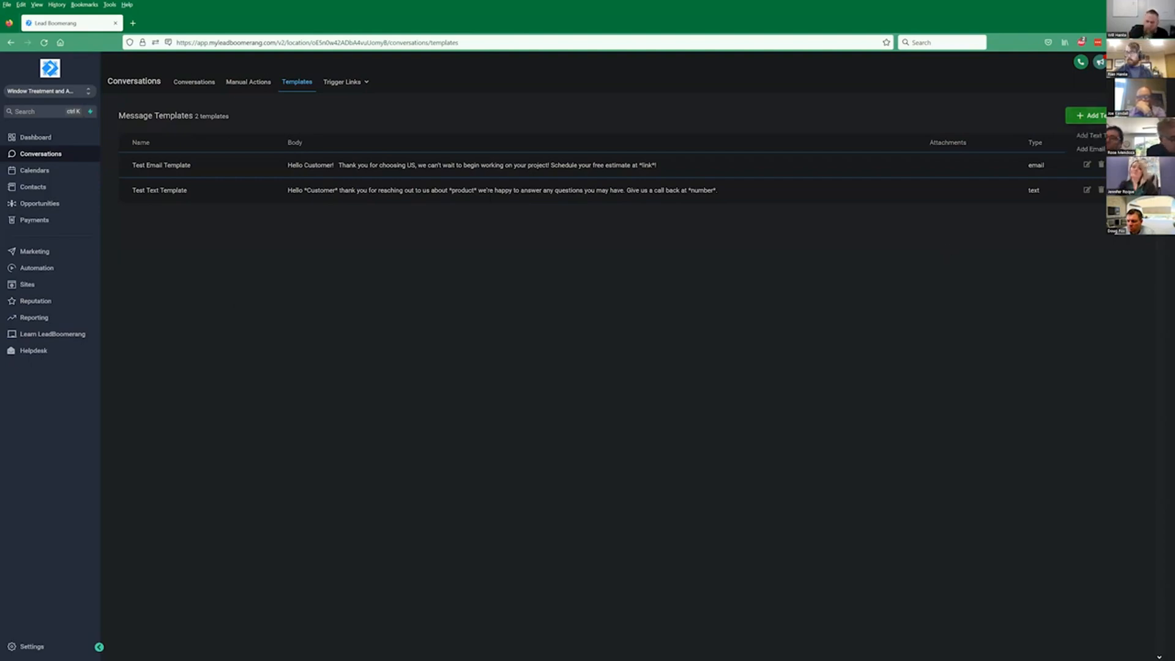
click(1012, 105)
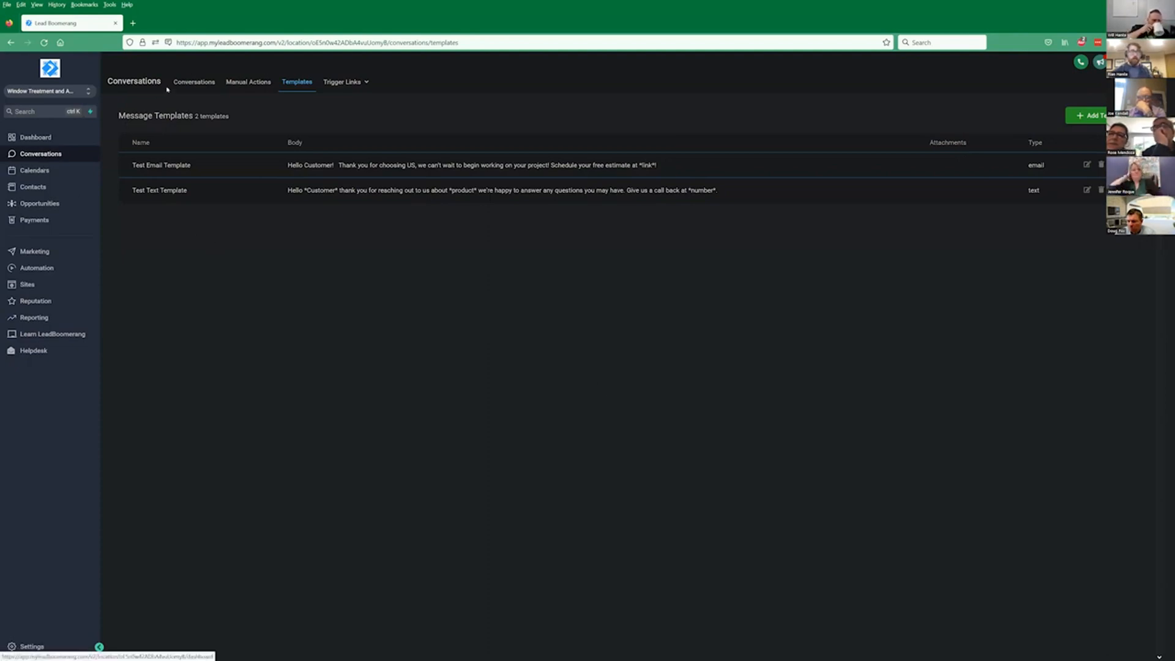
- View the most recent thread in the list of all conversations and the weekly appointment calendar
click(211, 83)
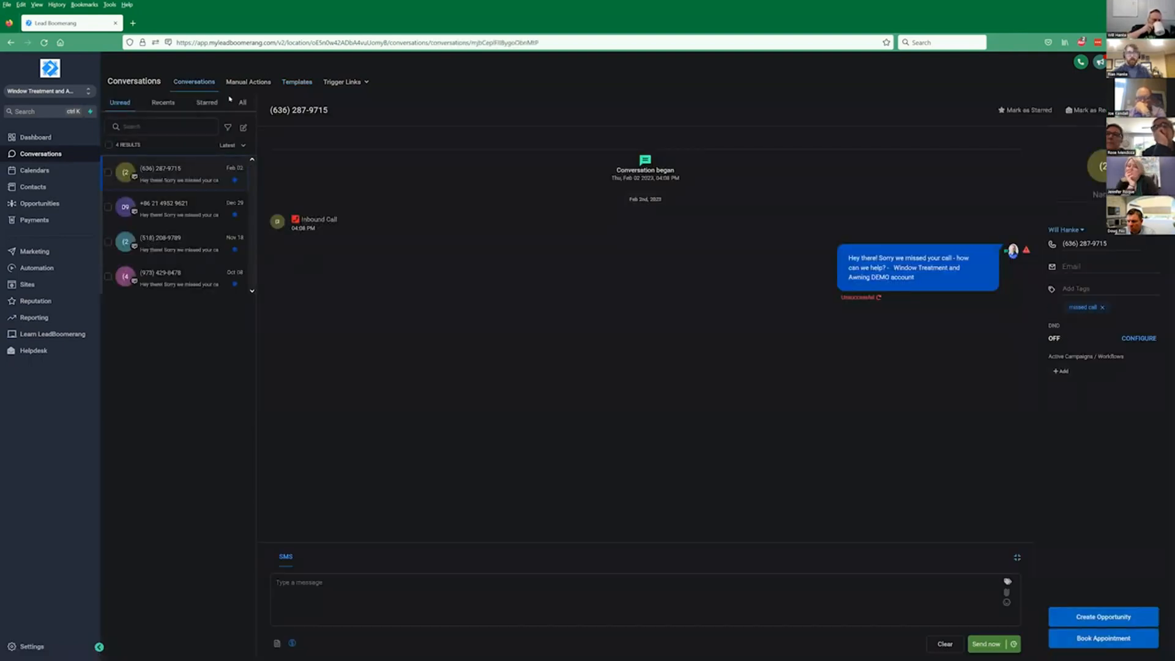
click(242, 106)
click(165, 187)
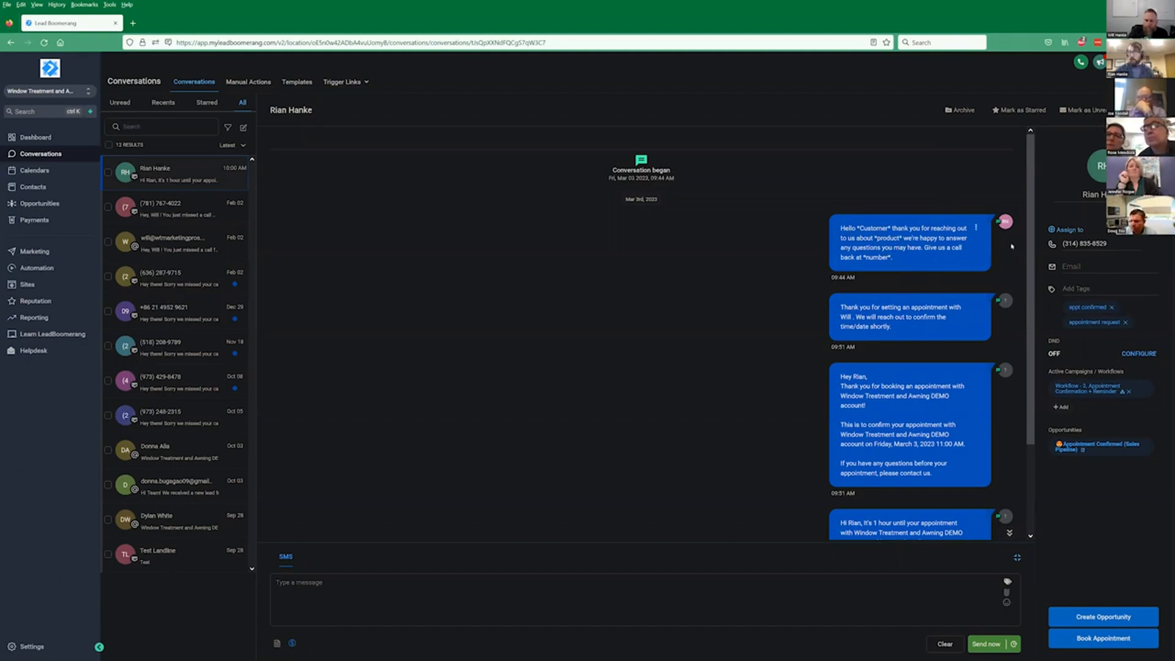
click(63, 171)
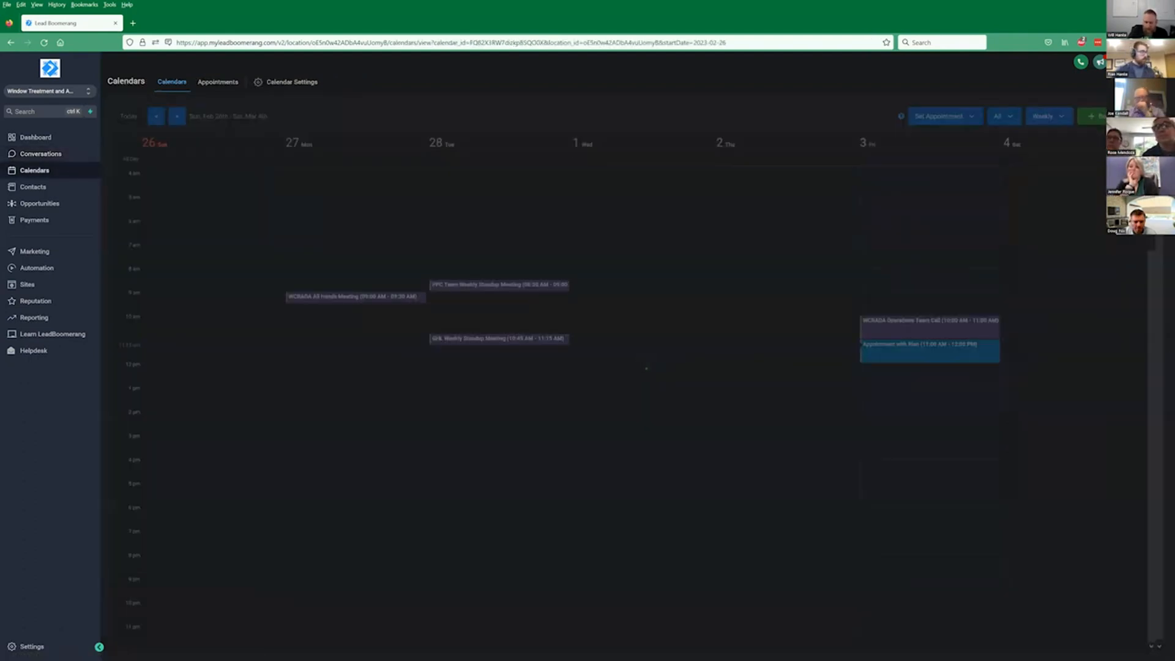
- Return to the message templates, open a blank text template, and close it without saving
click(56, 154)
mouse_move(347, 85)
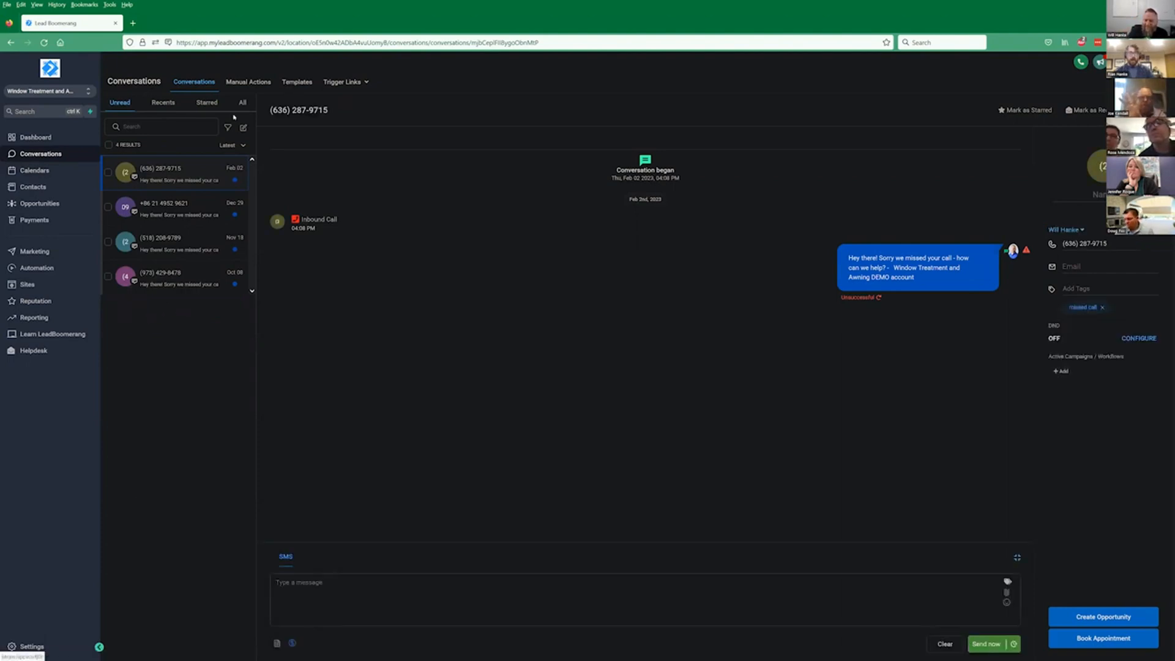
click(303, 83)
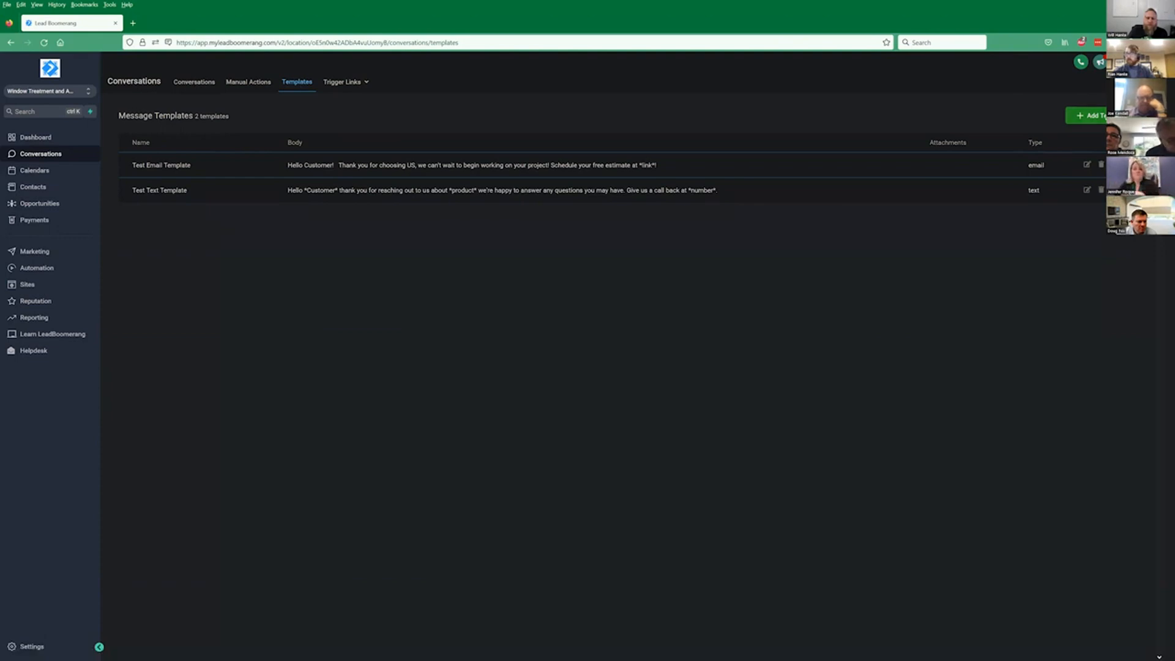
click(1090, 116)
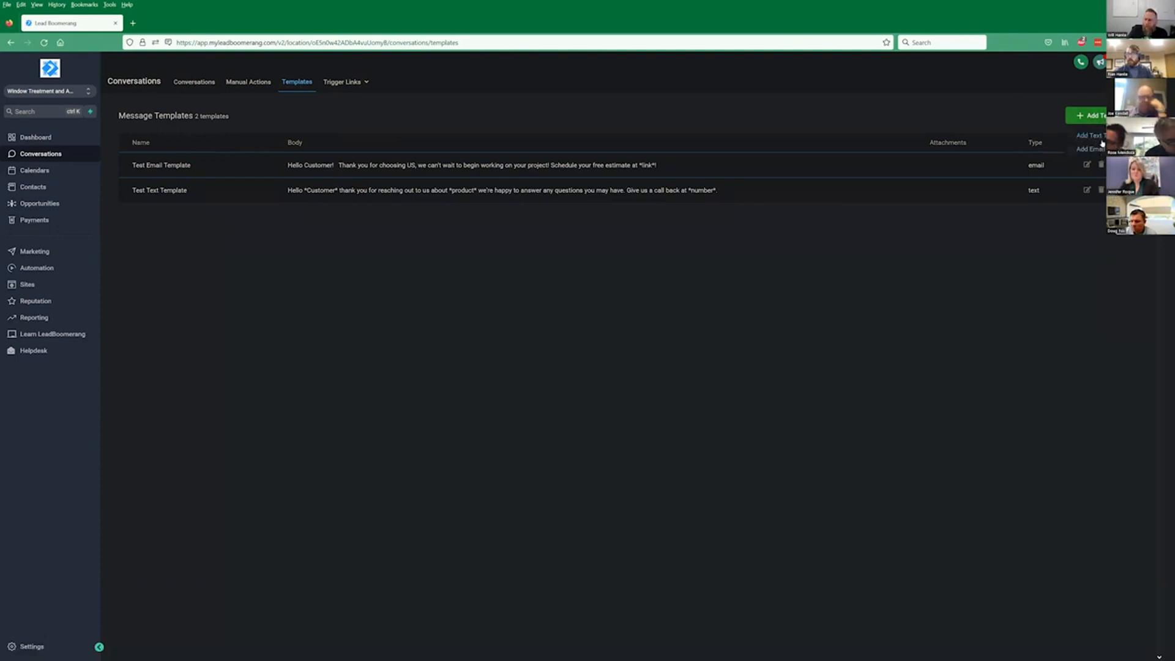
click(1101, 139)
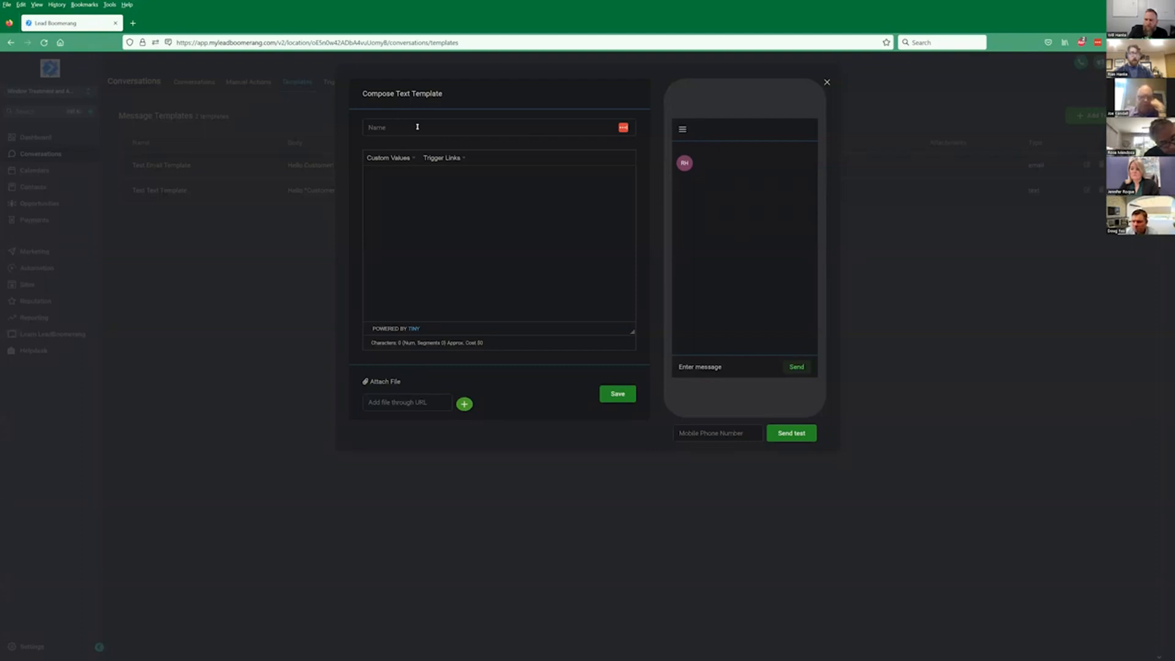
click(826, 82)
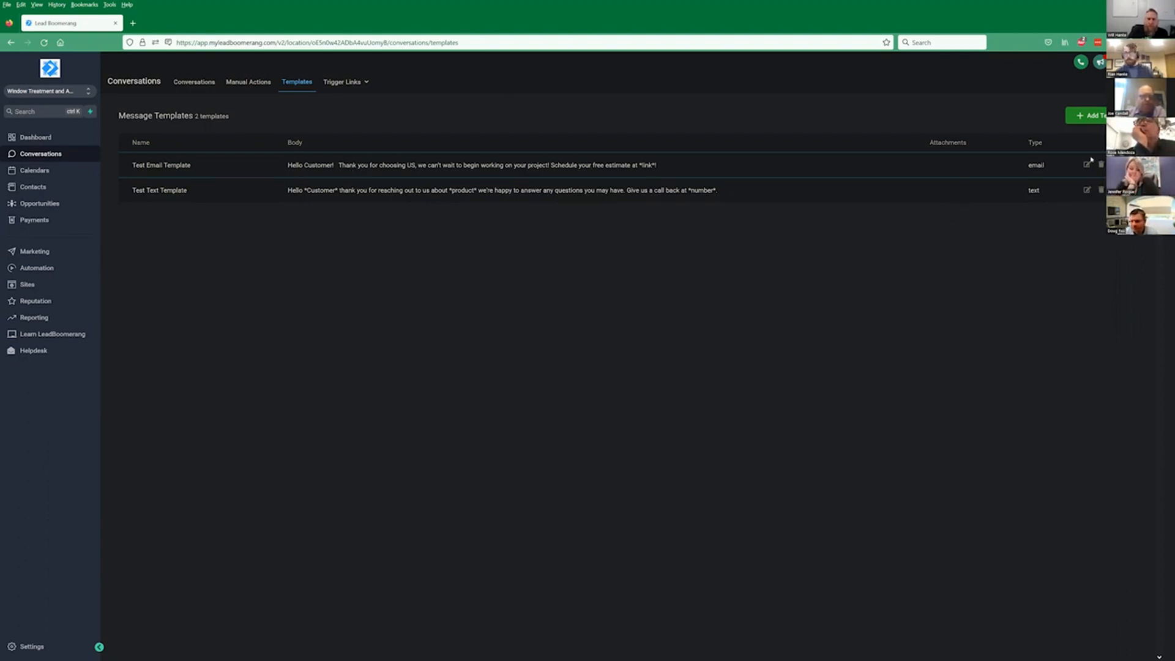
- Choose the Test Text Template for the first unread conversation, and cancel the template selection
click(191, 82)
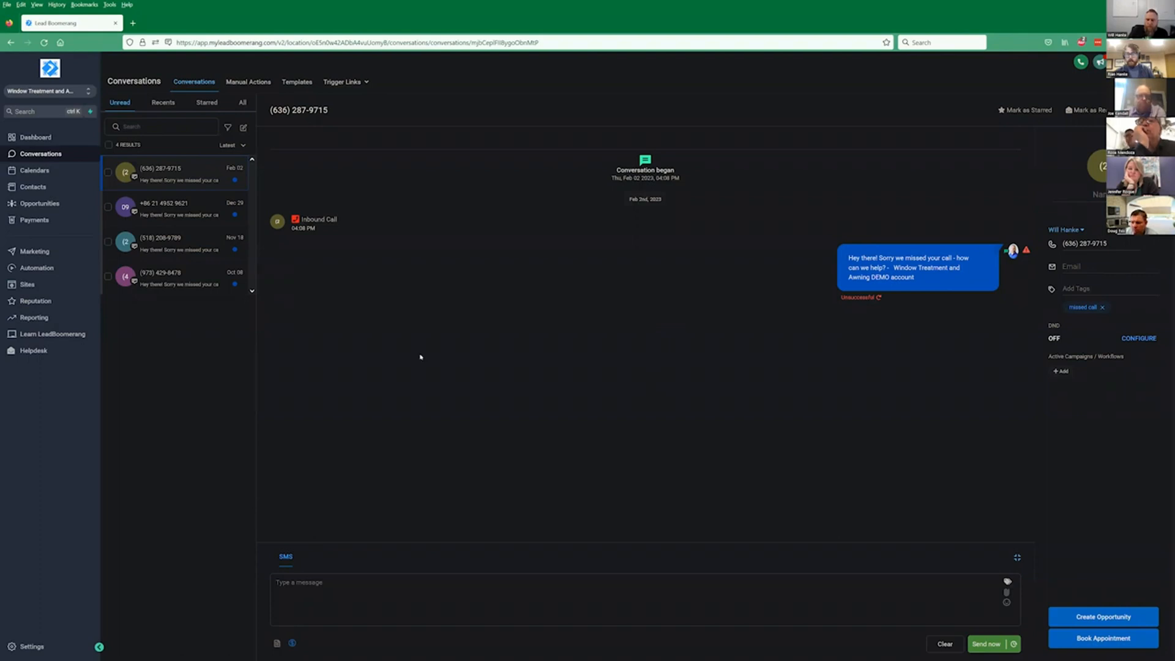
click(277, 642)
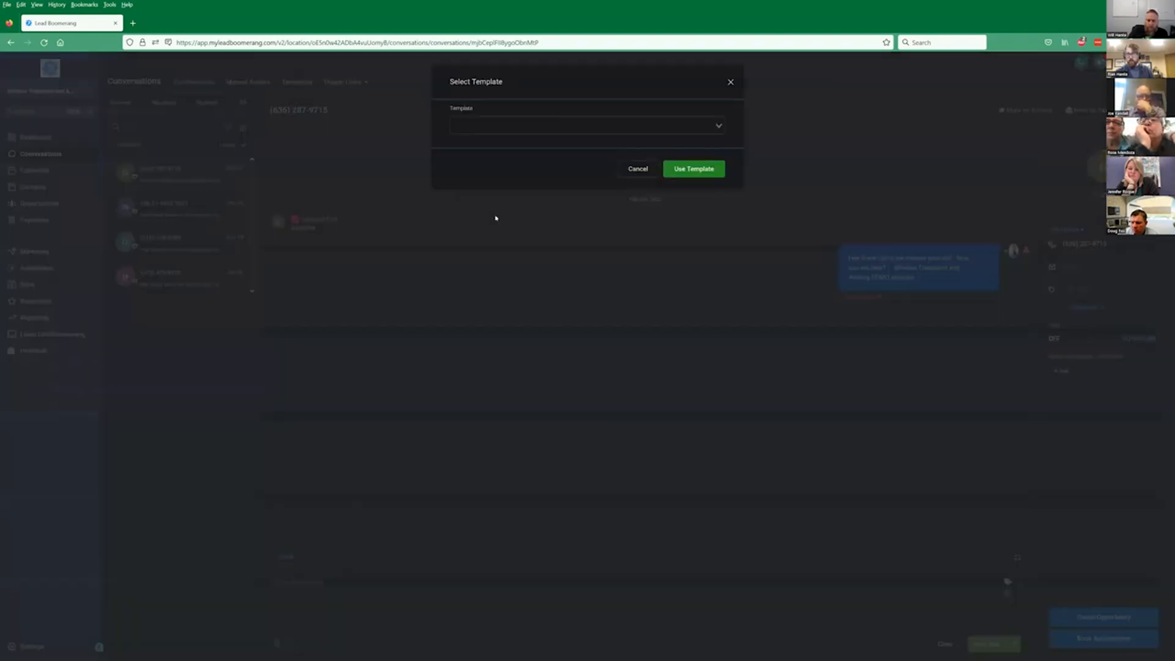
click(656, 125)
click(532, 149)
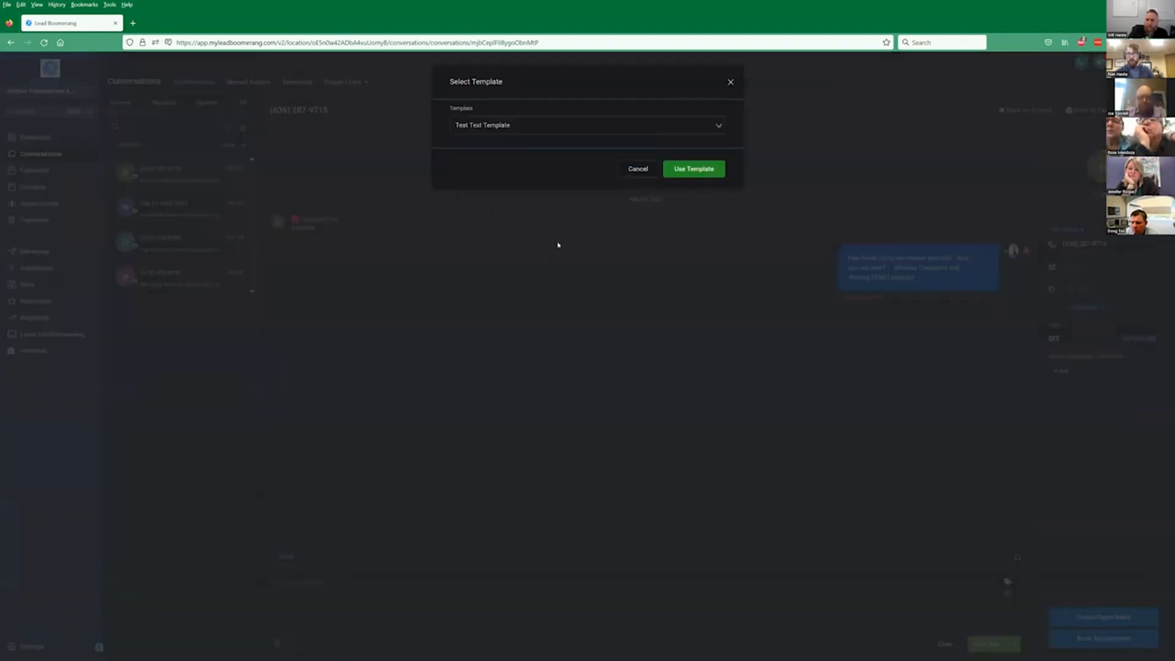
click(734, 84)
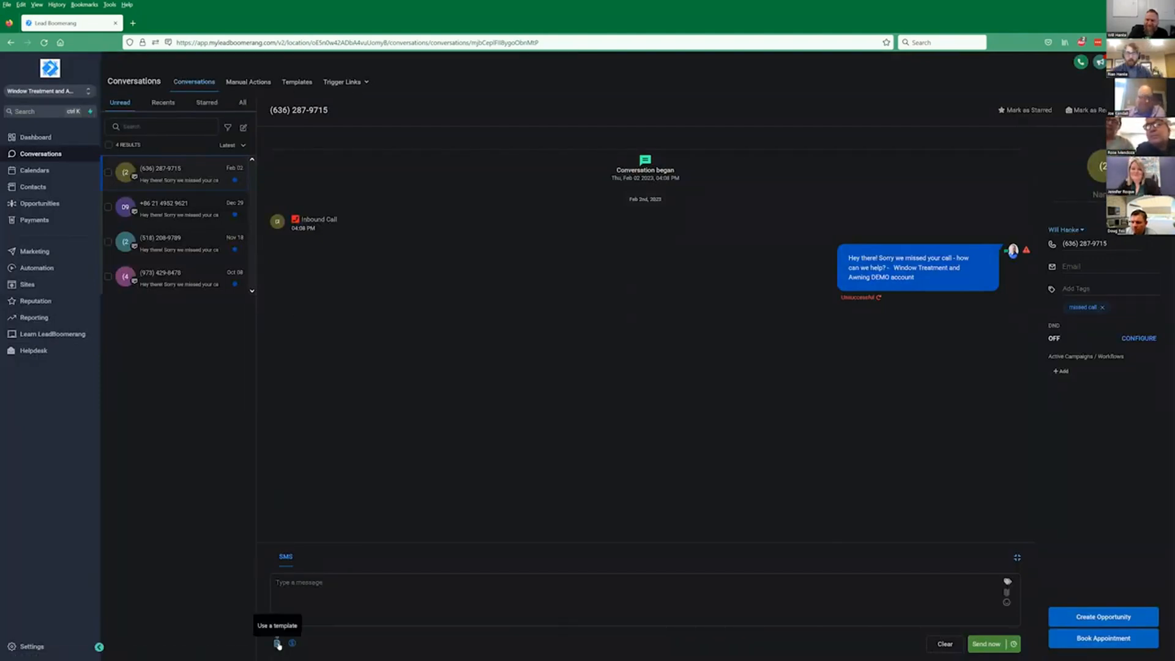
- Open the most recent thread among all conversations and insert the Test Text Template into its SMS message
click(243, 104)
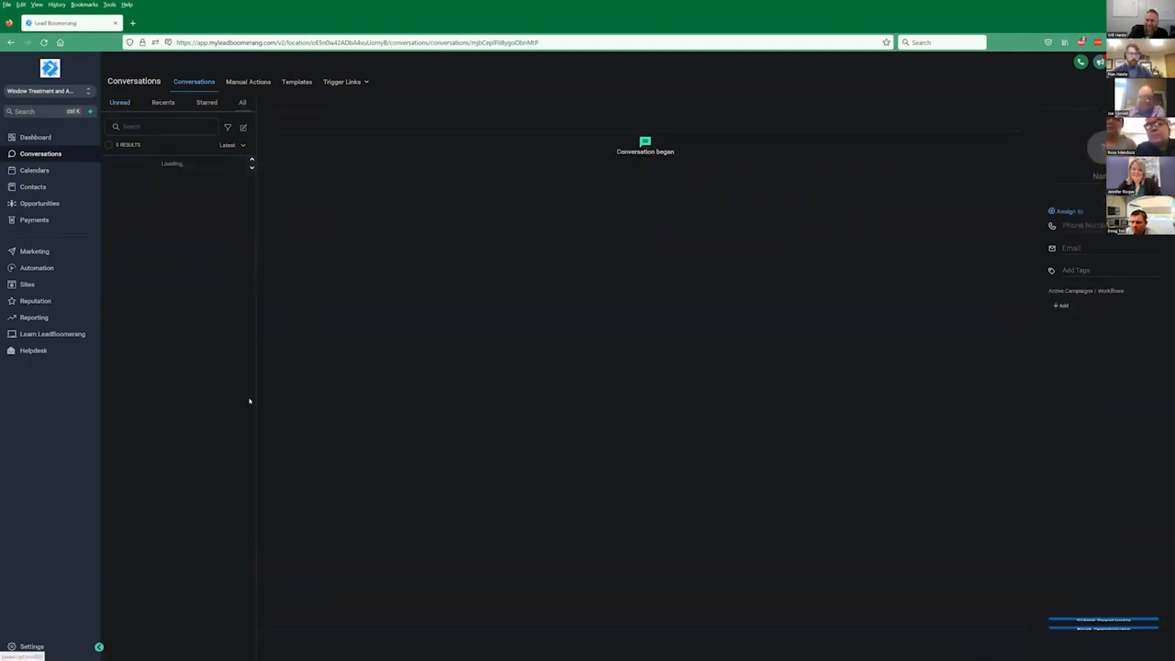
click(190, 171)
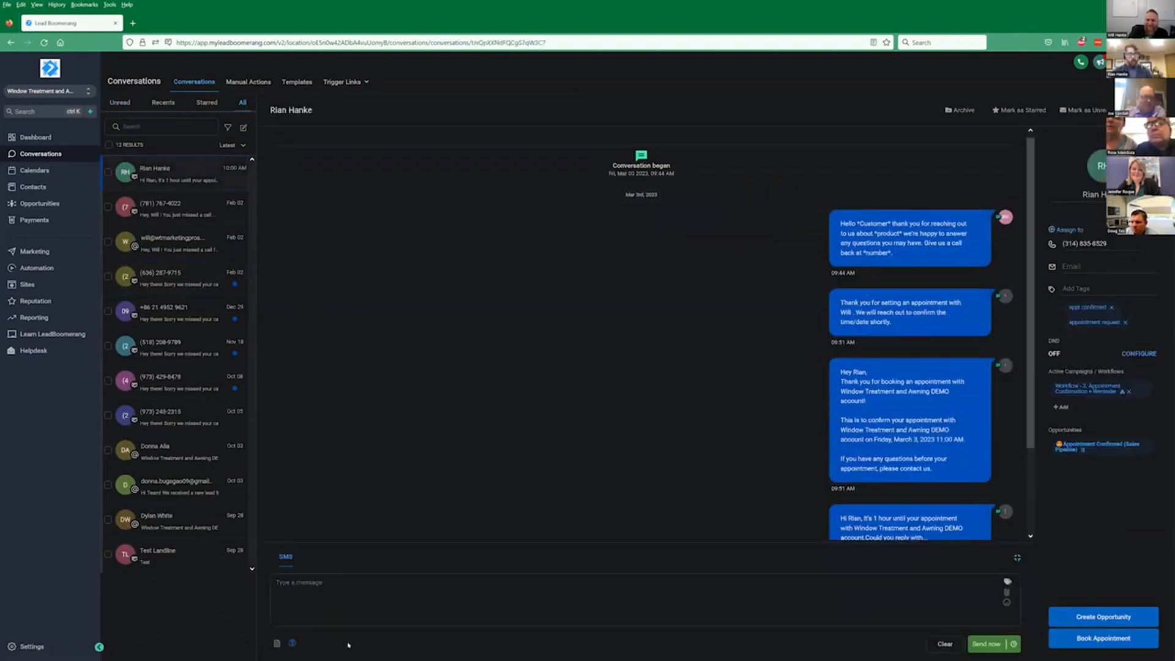
click(277, 644)
click(541, 126)
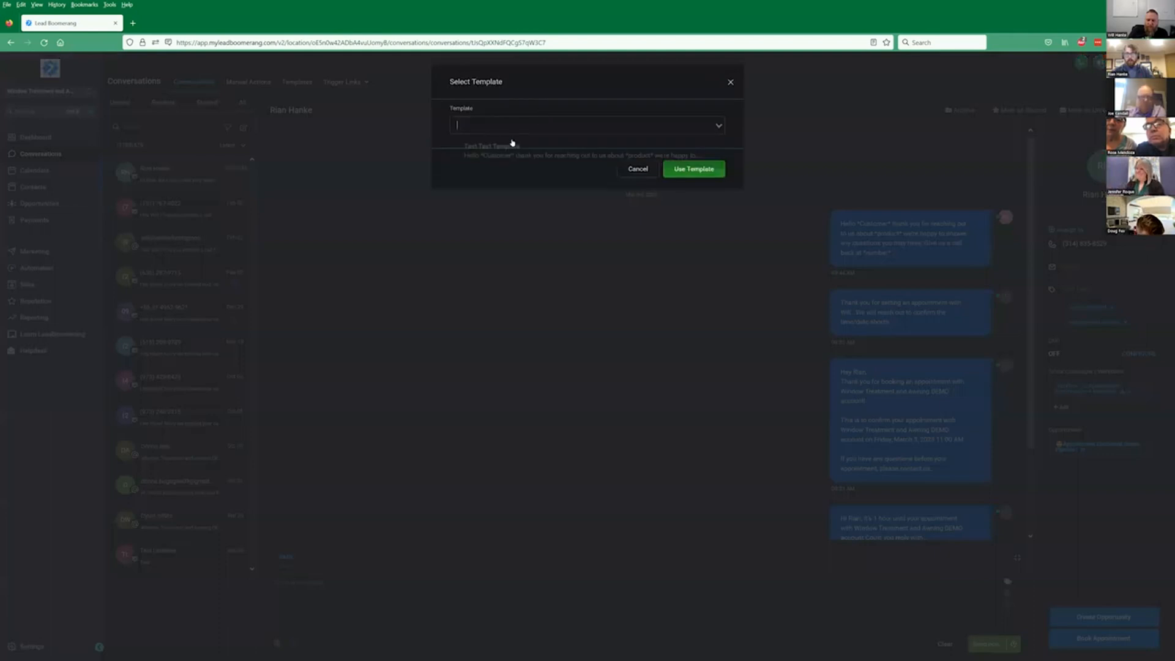
click(512, 152)
click(693, 169)
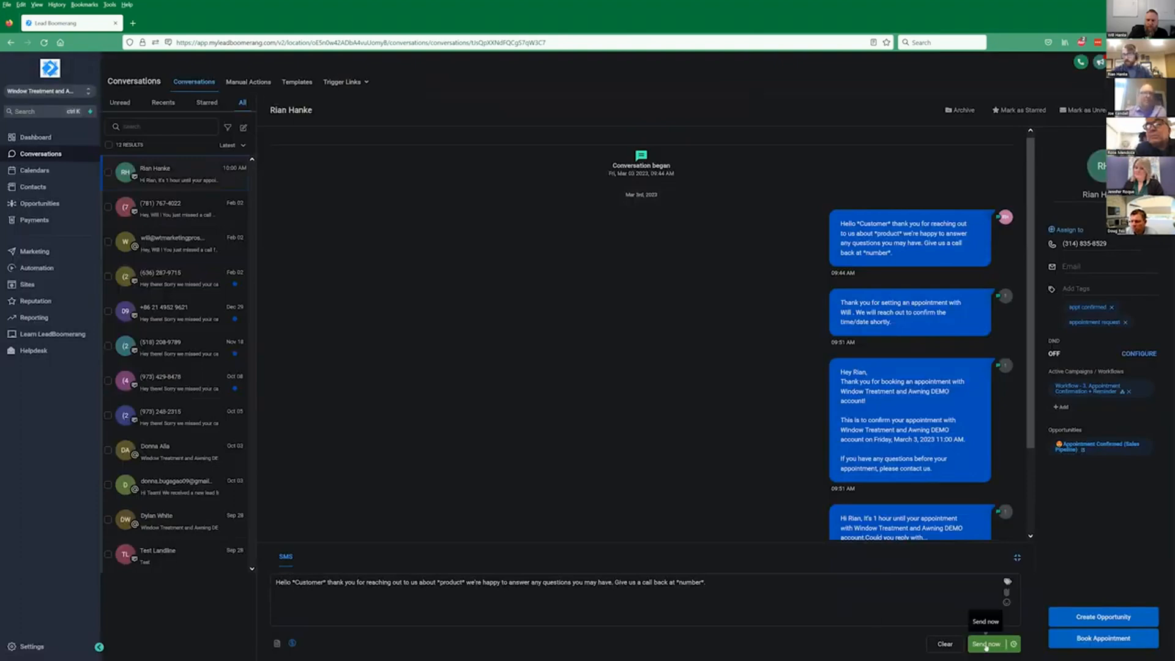
scroll(627, 448, down, 3)
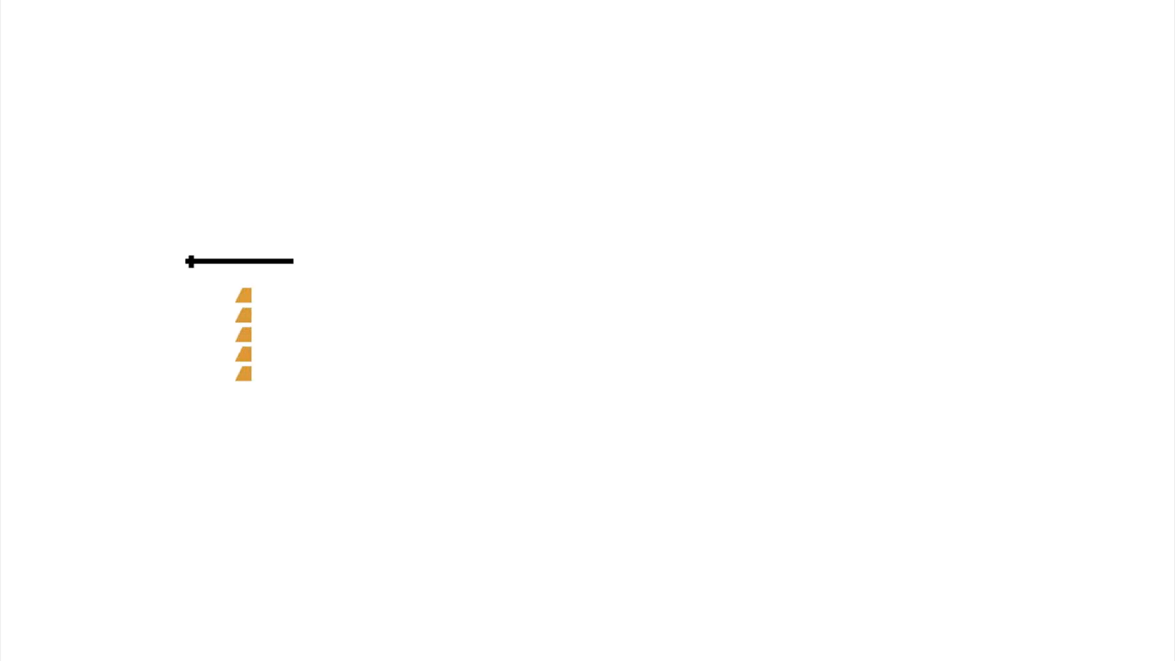